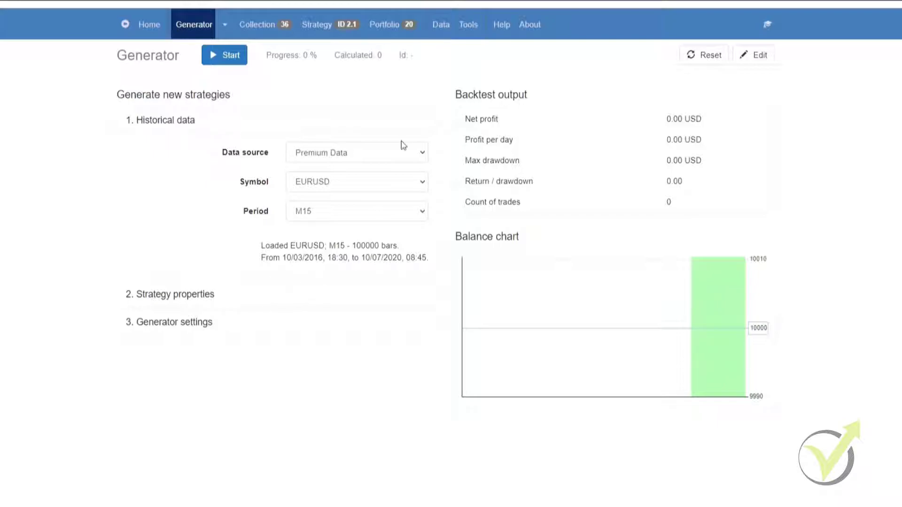
Step: Switch Expert Advisor Studio to the Data Import page
click(443, 35)
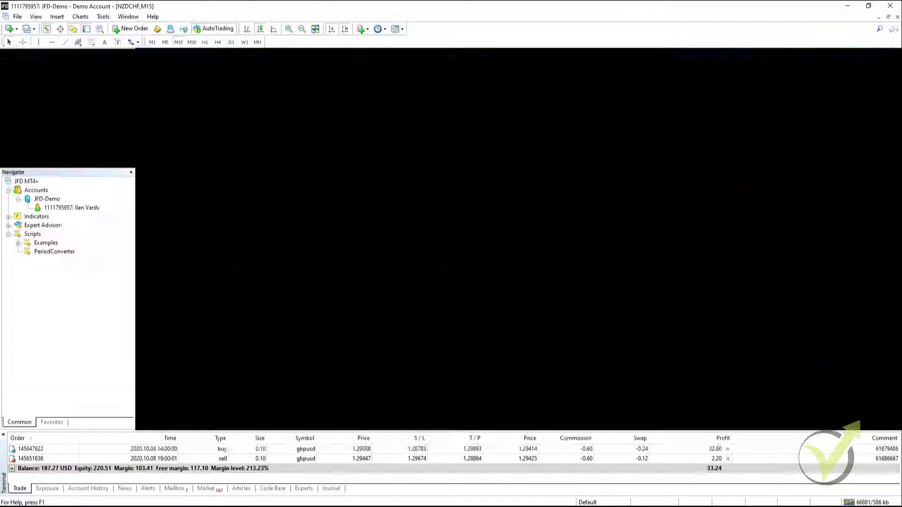
Step: Paste the EA Studio Data Export script into the terminal's MQL4\Scripts data folder
click(17, 16)
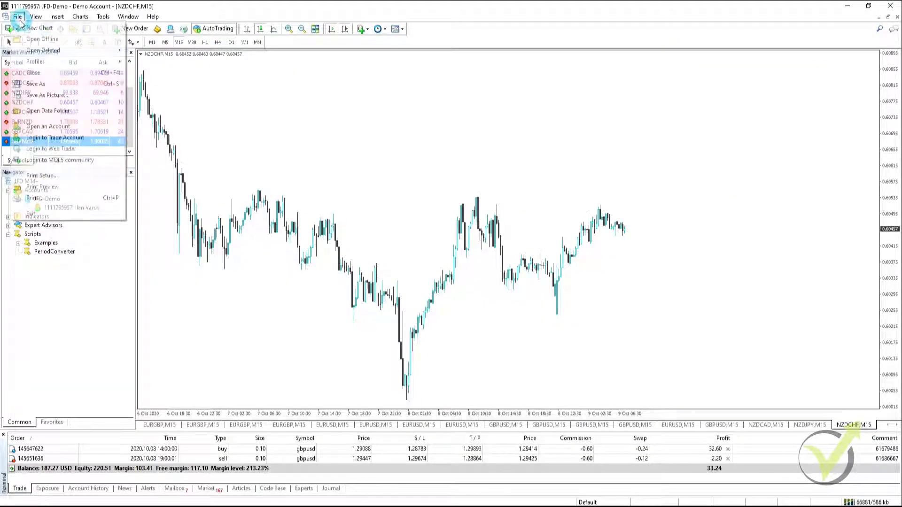
click(59, 111)
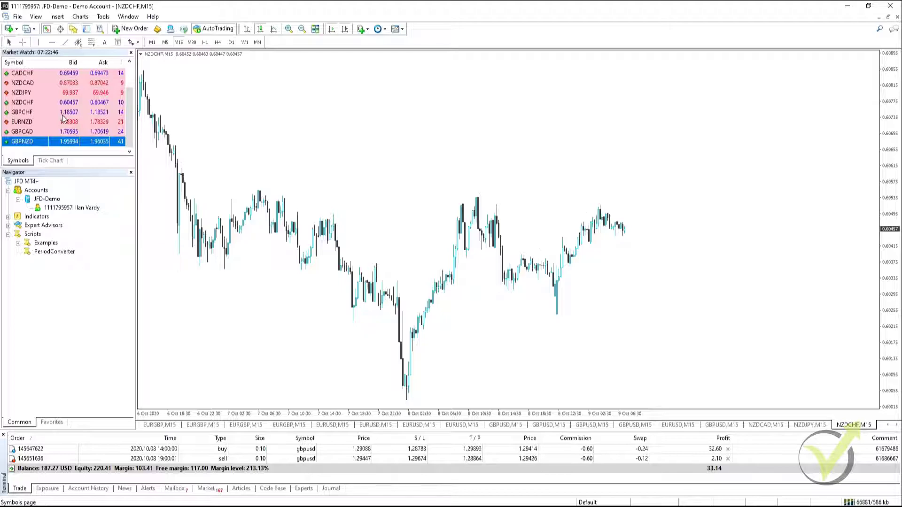
double_click(421, 195)
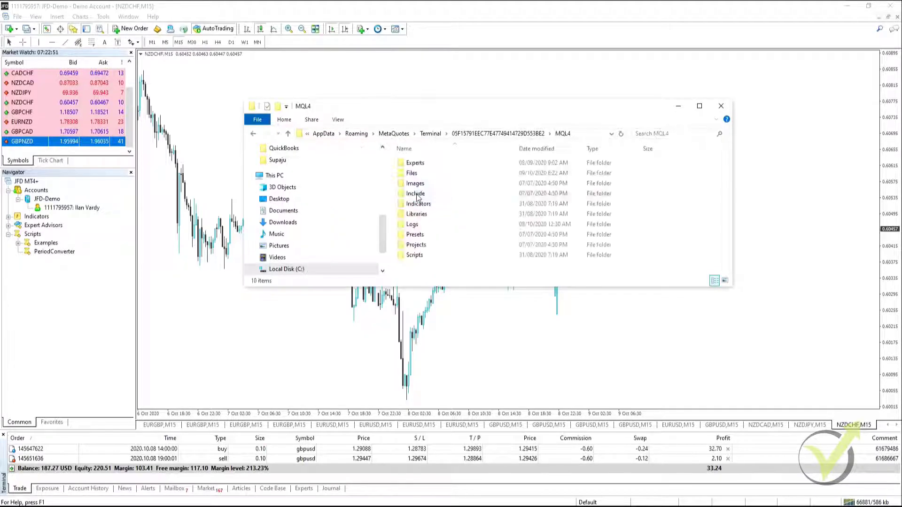
click(419, 256)
double_click(419, 257)
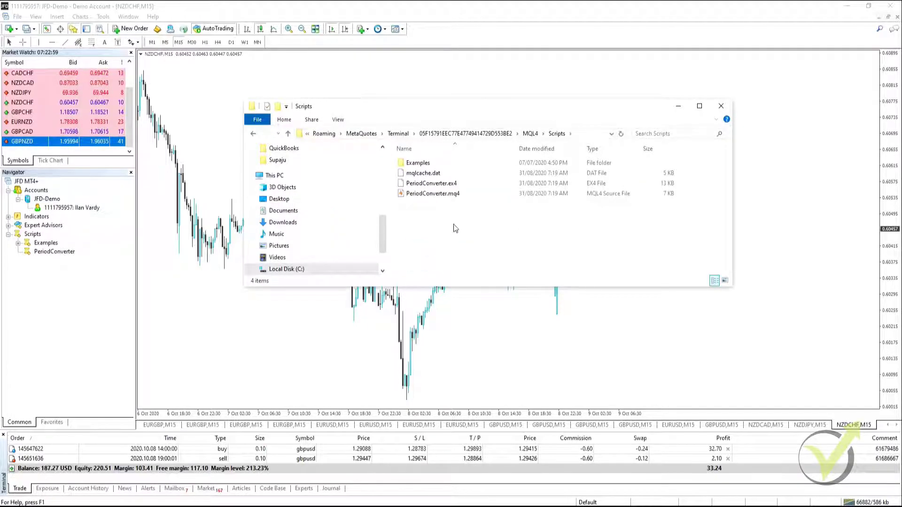
right_click(453, 224)
click(495, 291)
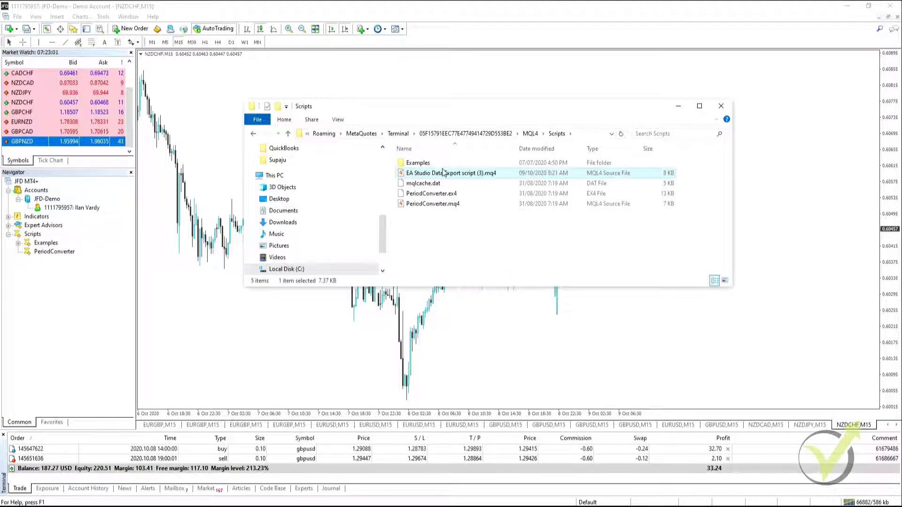
Step: Close the folder window and refresh the Navigator's Scripts list
click(721, 106)
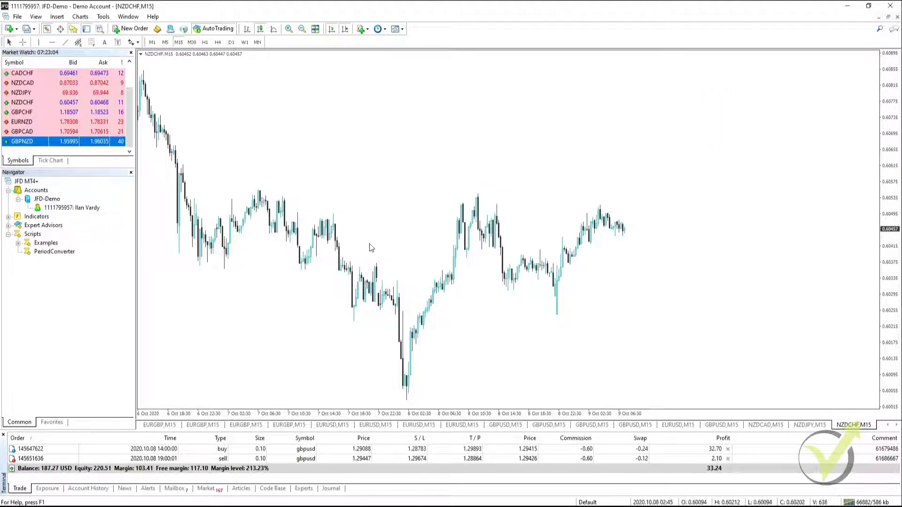
right_click(30, 235)
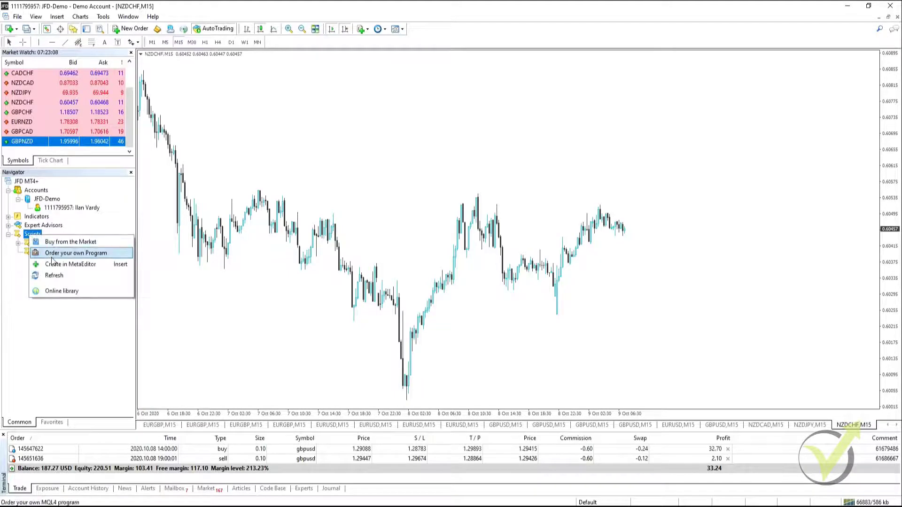
click(56, 276)
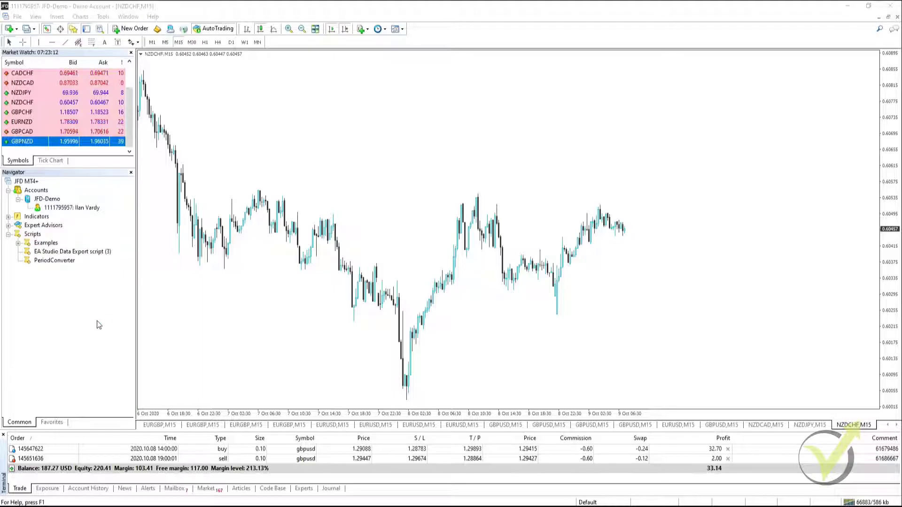
click(81, 254)
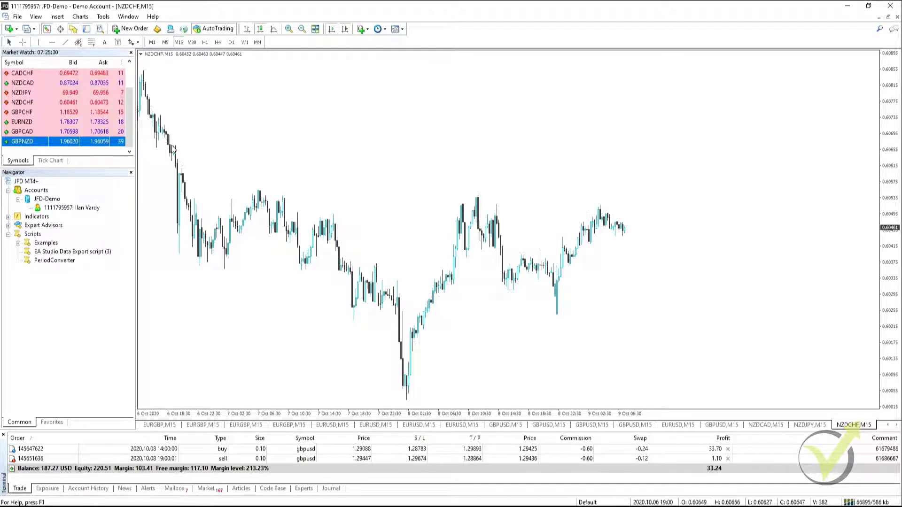
Step: Turn off Auto Scroll and page the NZDCHF M15 chart back to late January 2020
click(331, 31)
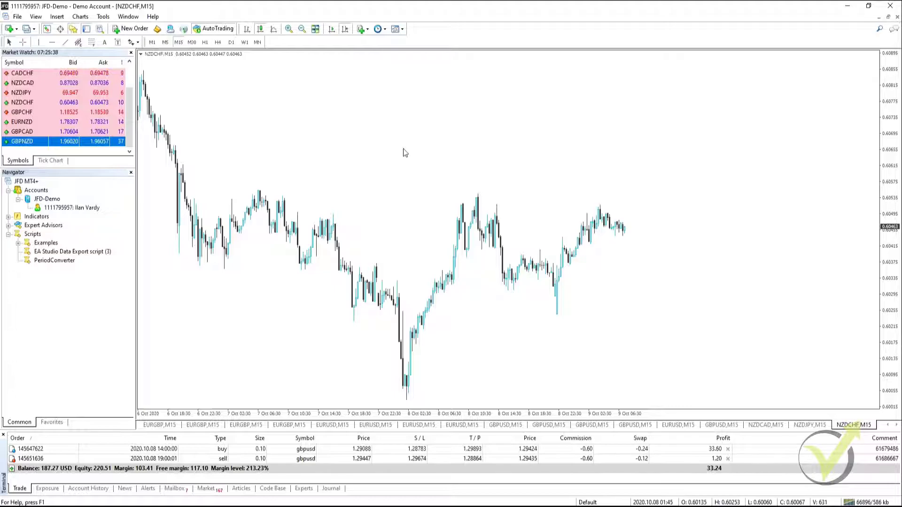
key(Home)
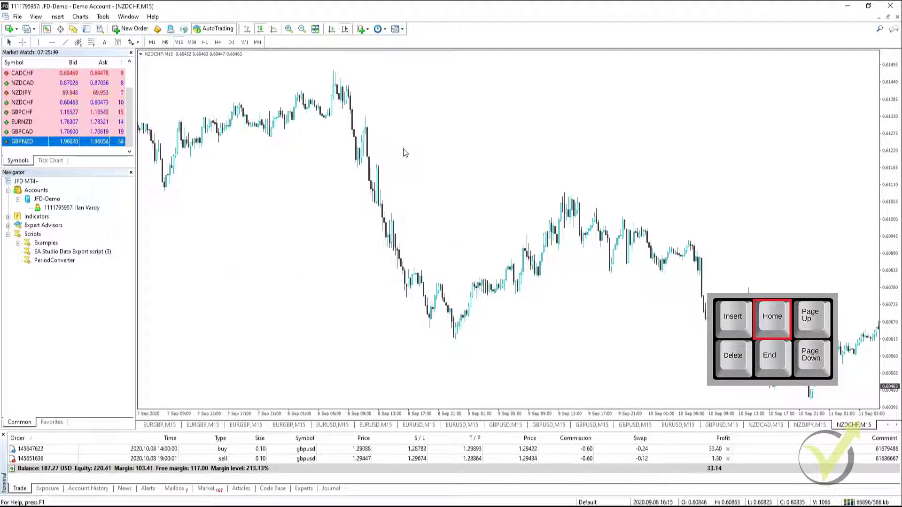
key(Home)
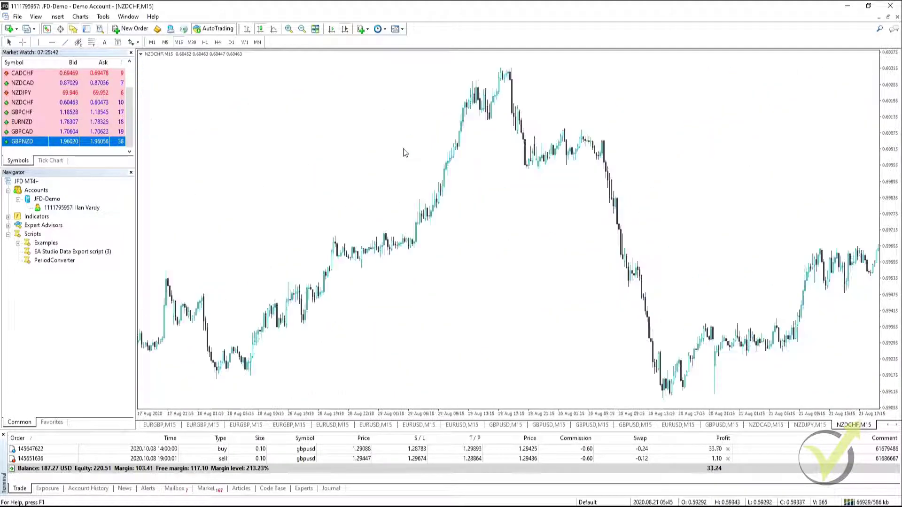
key(Home)
key(Home)
key(Home)
key(Home)
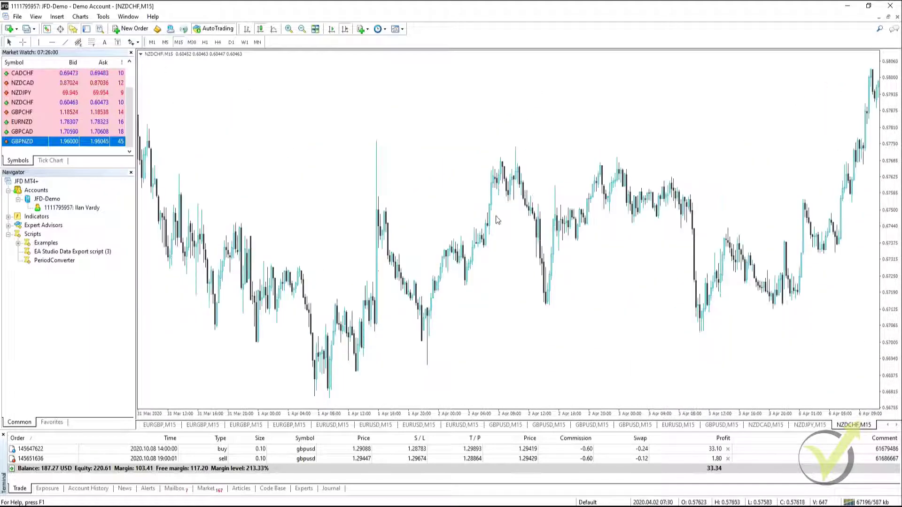
key(Home)
key(Home)
key(Home)
key(Home)
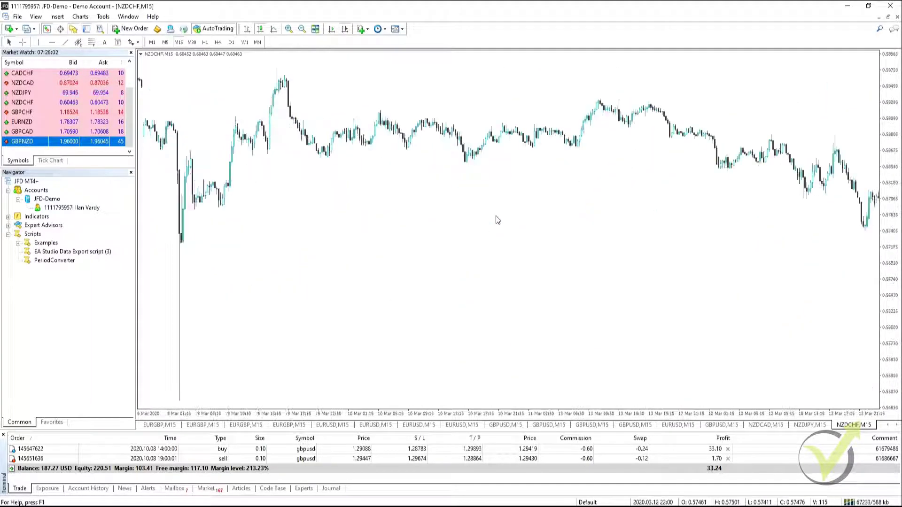
key(Home)
key(Home)
key(Home)
key(Home)
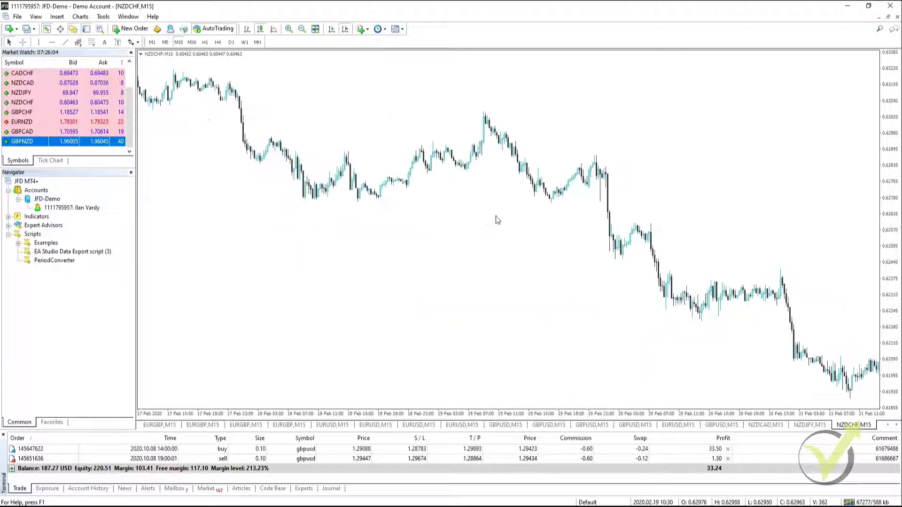
key(Home)
key(Home)
key(Home)
key(Home)
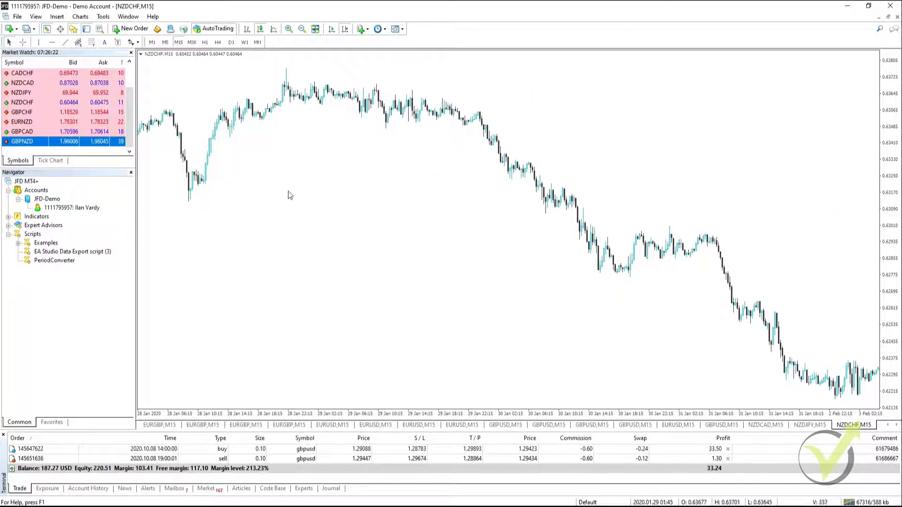
click(103, 17)
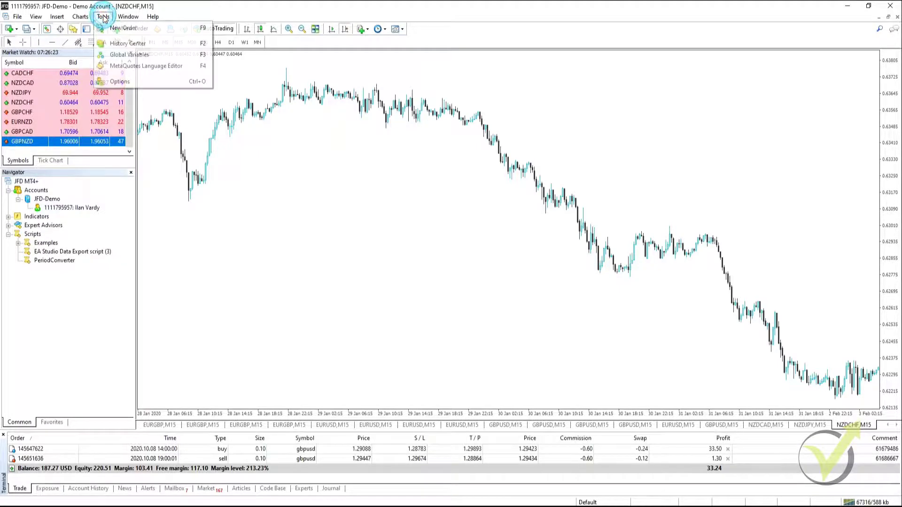
click(120, 81)
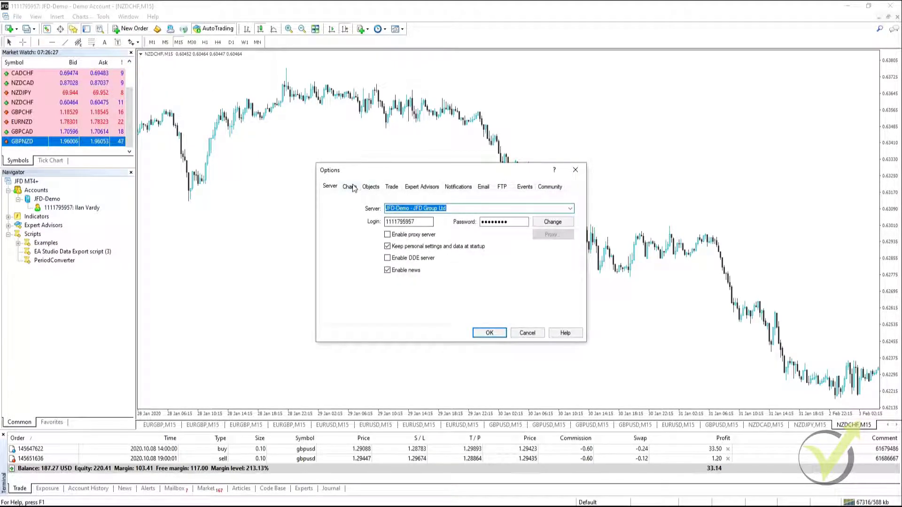
click(353, 187)
click(420, 291)
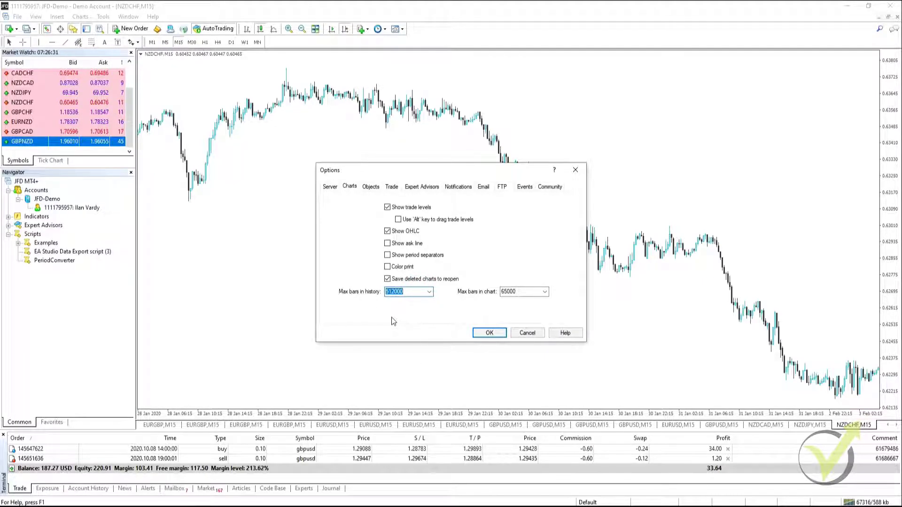
text(9999999999999)
double_click(528, 291)
text(9999999999999)
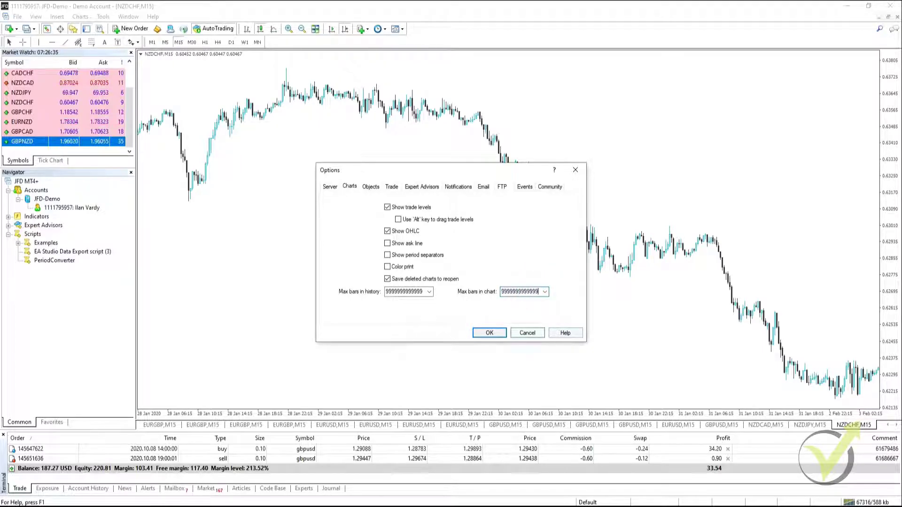
click(489, 333)
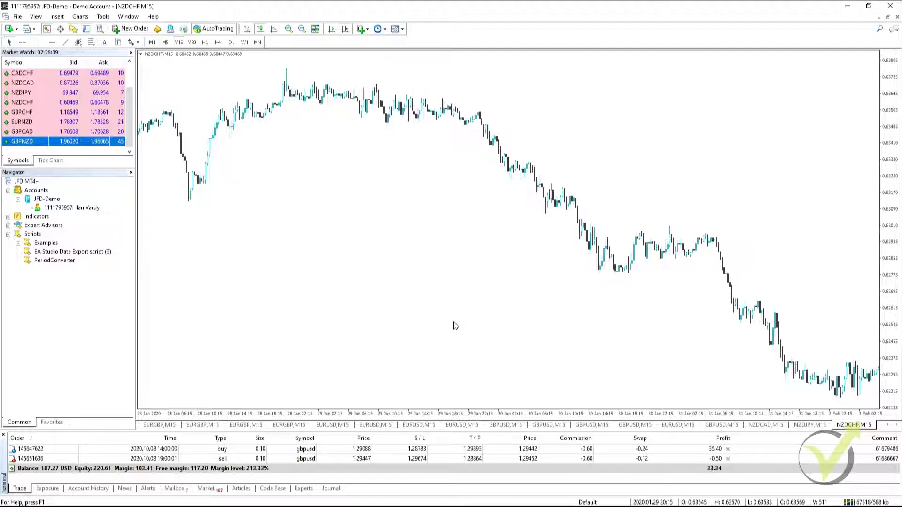
Step: Scroll the NZDCHF M15 chart back until history from late February 2018 loads
scroll(455, 325, up, 20)
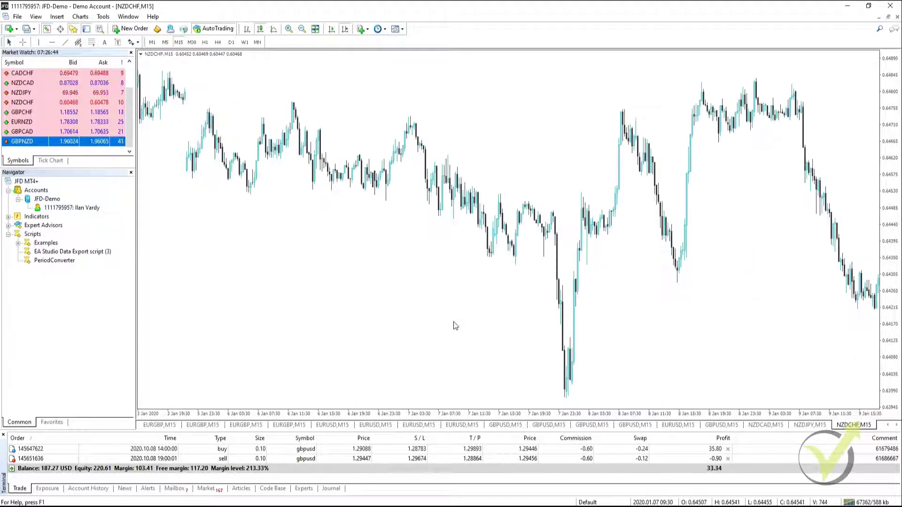
scroll(455, 325, up, 20)
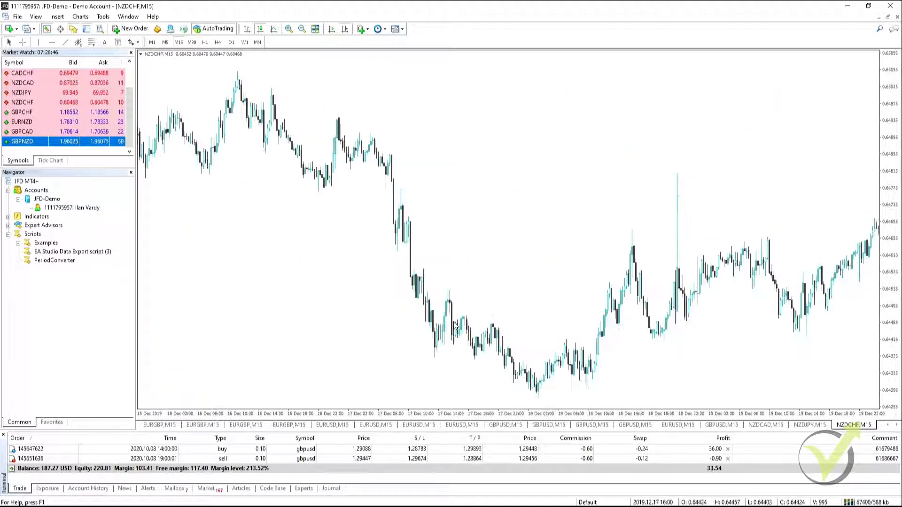
scroll(455, 325, up, 20)
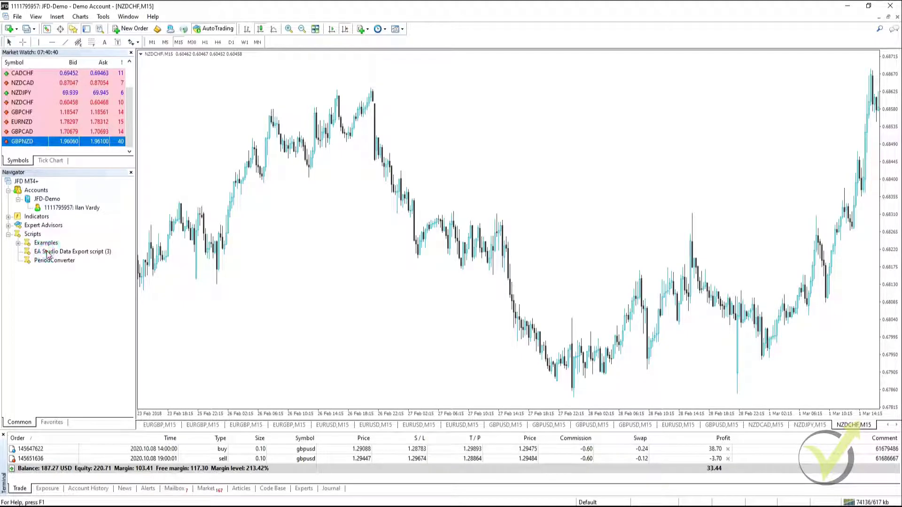
Step: Run the EA Studio Data Export script on the NZDCHF chart with spread 11 and commission 6
drag(47, 254, 463, 212)
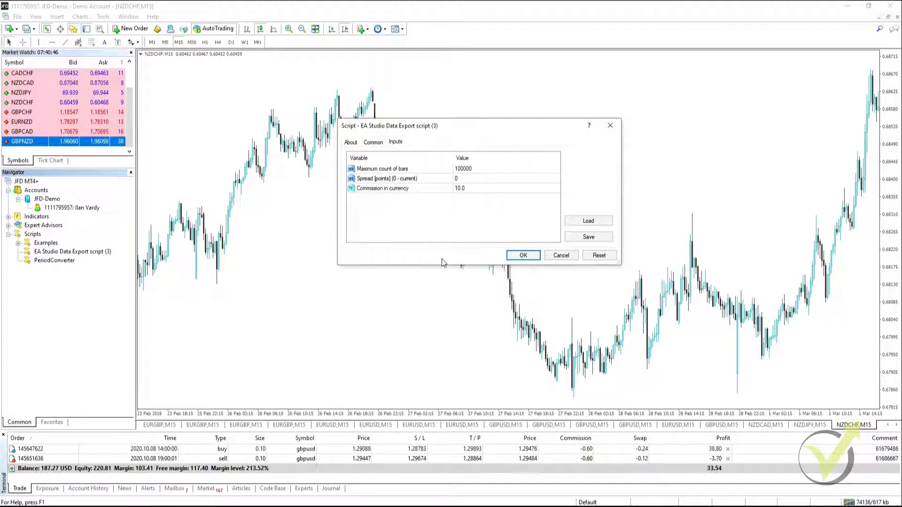
double_click(467, 178)
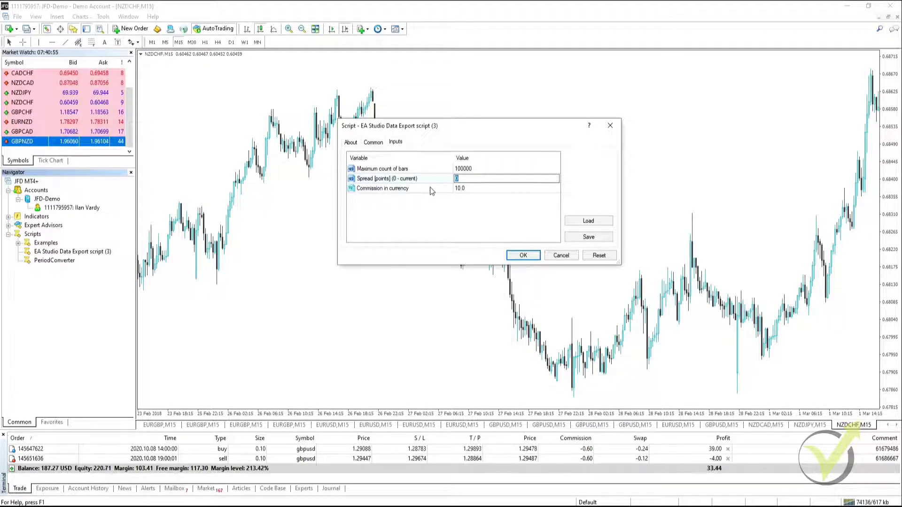
text(11)
click(485, 188)
click(485, 188)
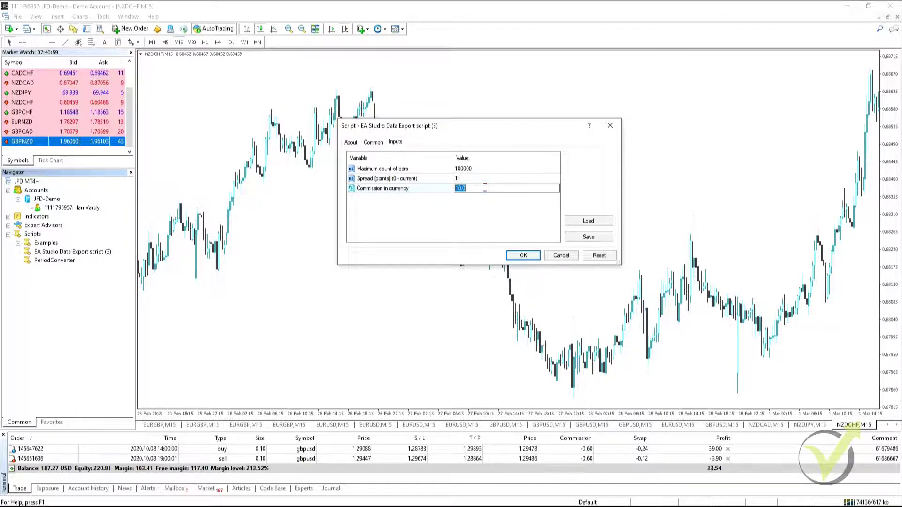
text(6)
click(524, 255)
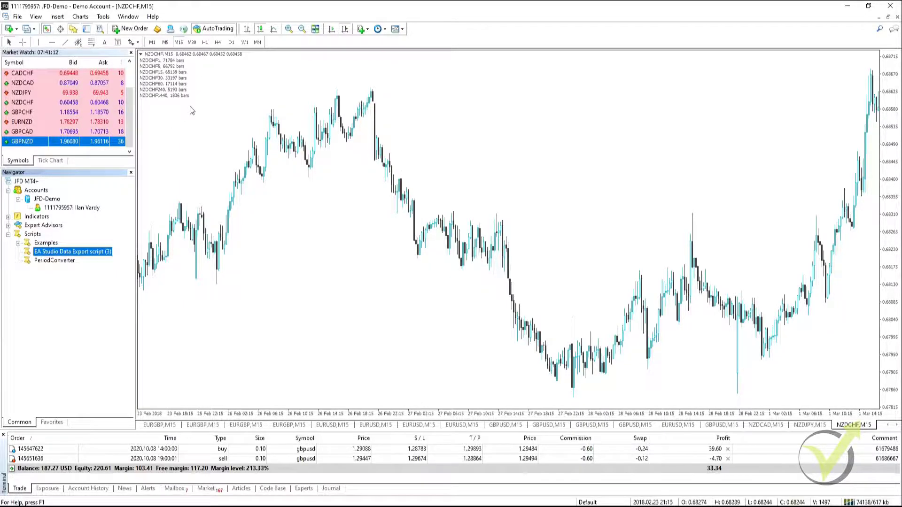
Step: Open the MQL4\Files data folder holding the seven NZDCHF JSON files and move it right
click(17, 17)
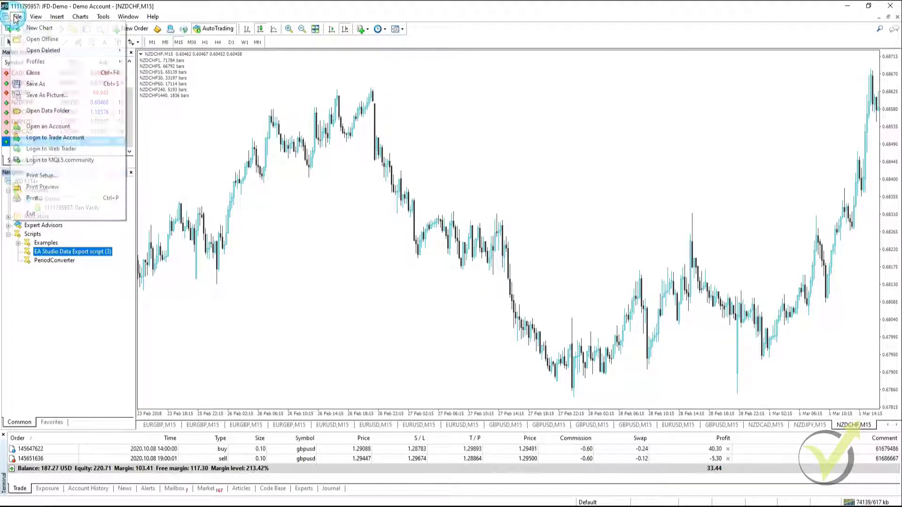
click(47, 111)
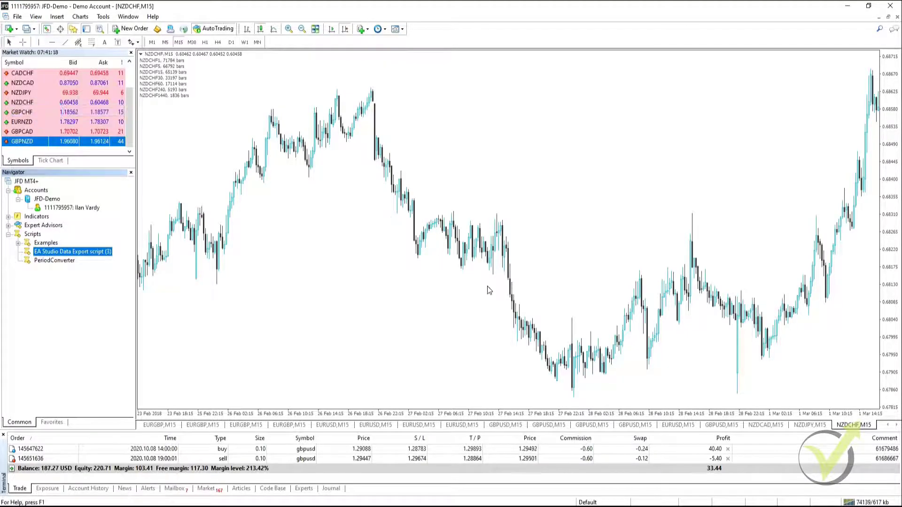
click(424, 189)
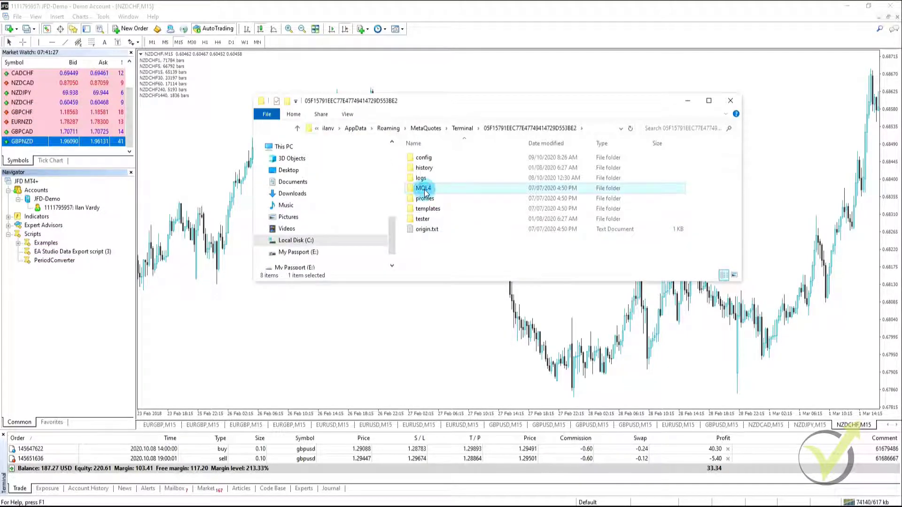
double_click(424, 189)
click(422, 169)
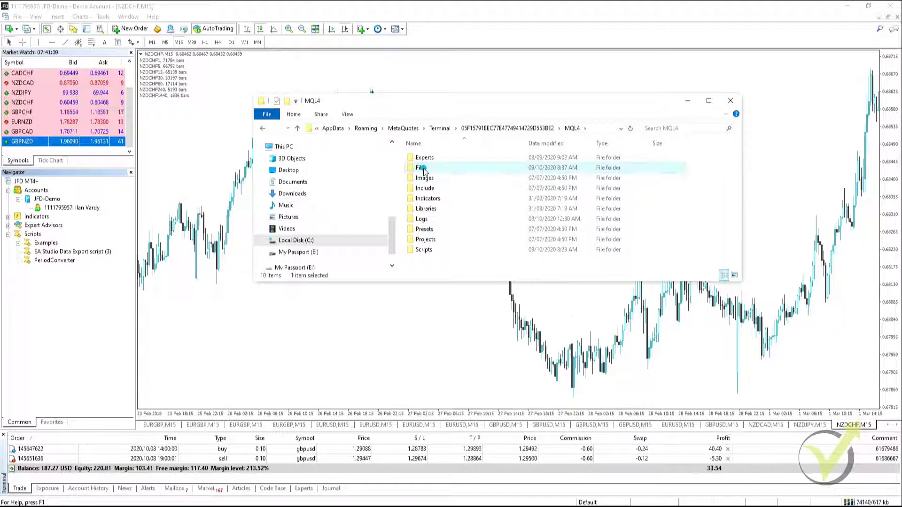
double_click(423, 169)
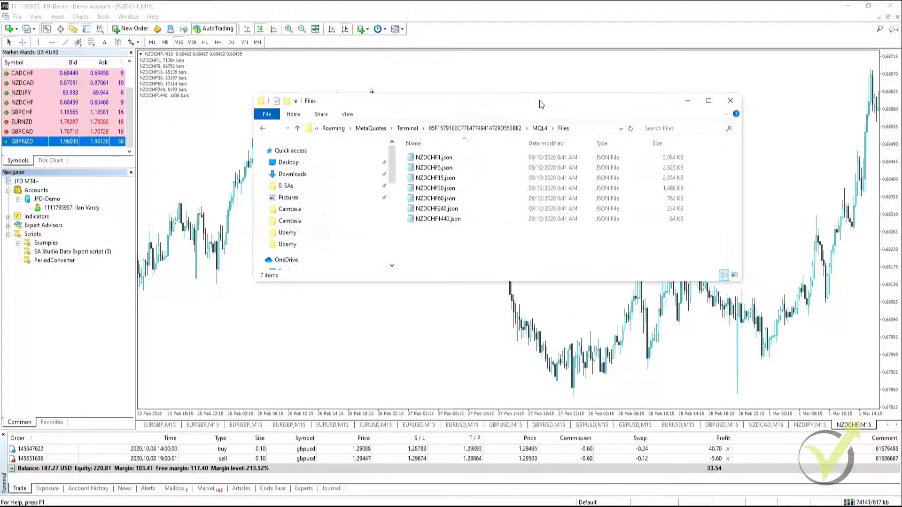
drag(540, 98, 791, 150)
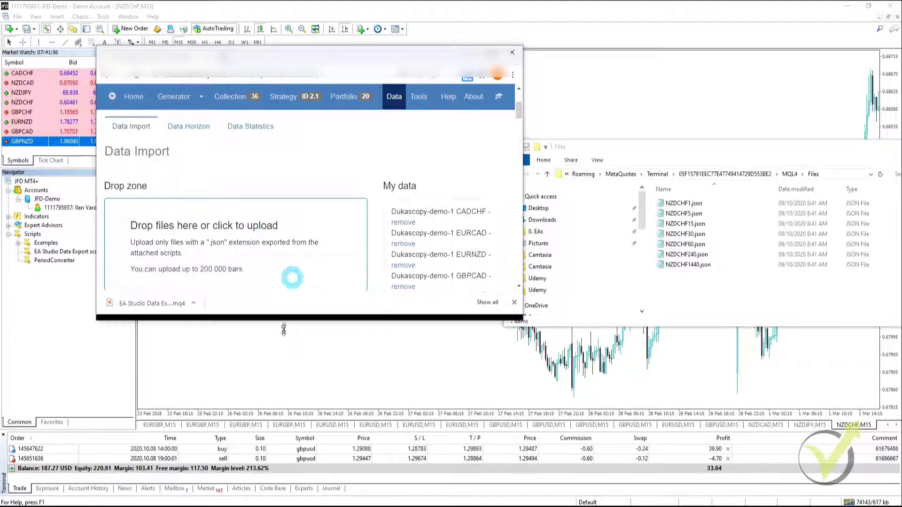
Step: Drop all seven NZDCHF JSON files onto the Data Import zone, then maximize the browser
drag(699, 295, 278, 246)
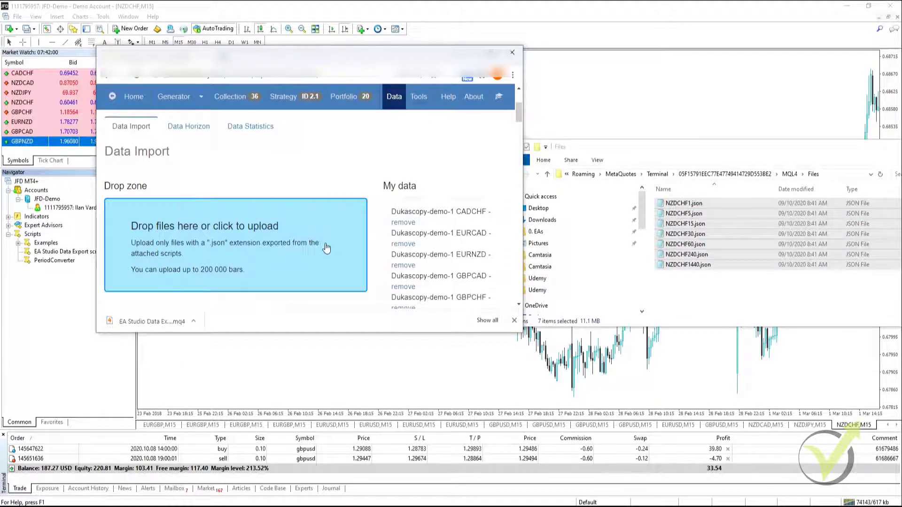
scroll(307, 246, down, 1)
scroll(301, 247, down, 4)
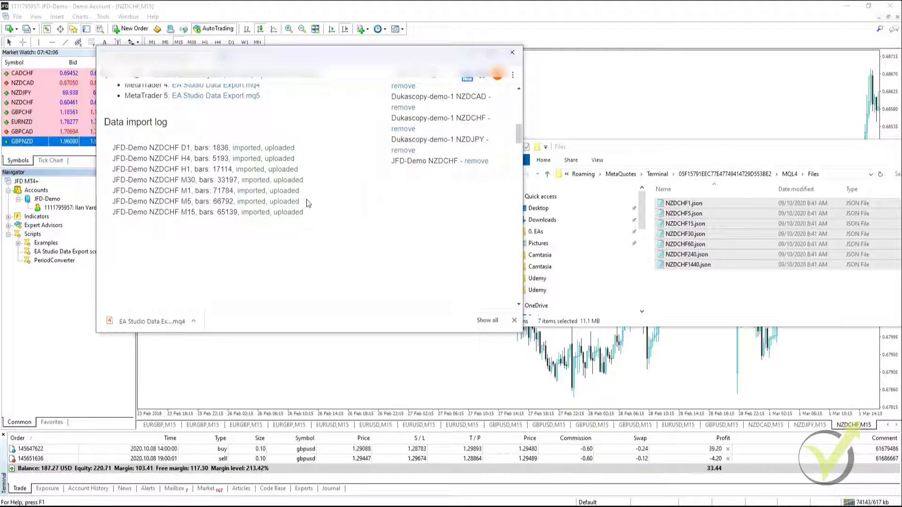
scroll(306, 199, up, 2)
key(super+Up)
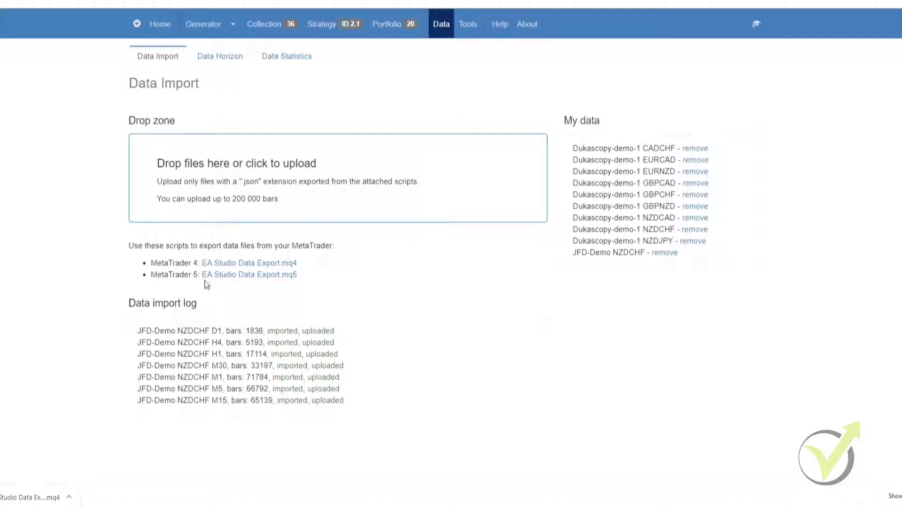
Step: Choose JFD-Demo as the Generator's data source, loading 65139 NZDCHF M15 bars
click(209, 32)
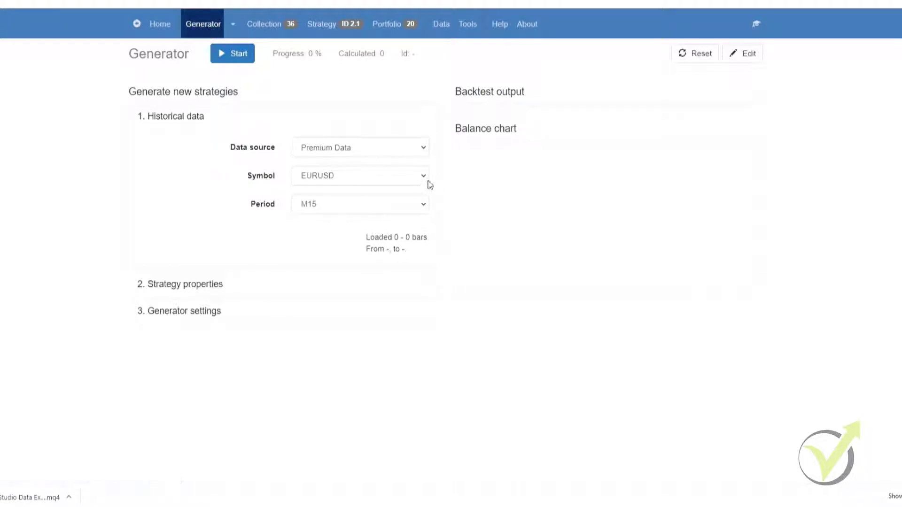
click(422, 148)
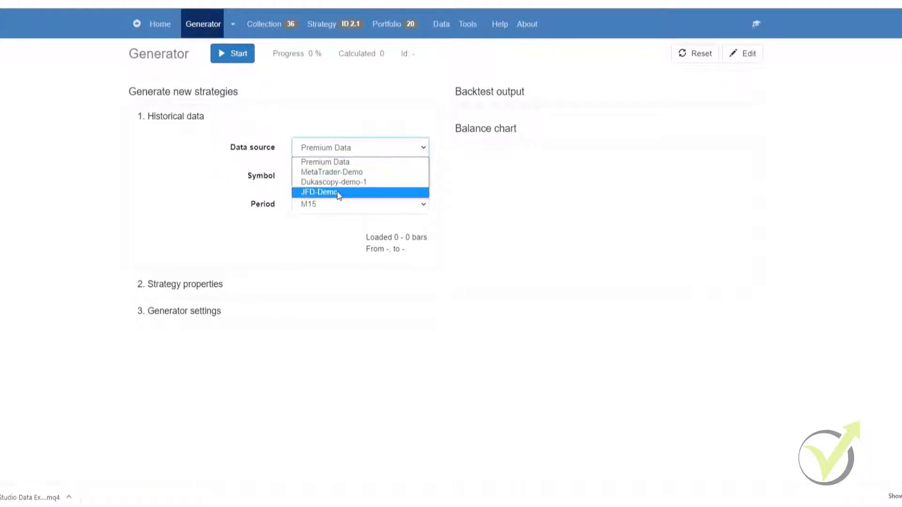
click(338, 193)
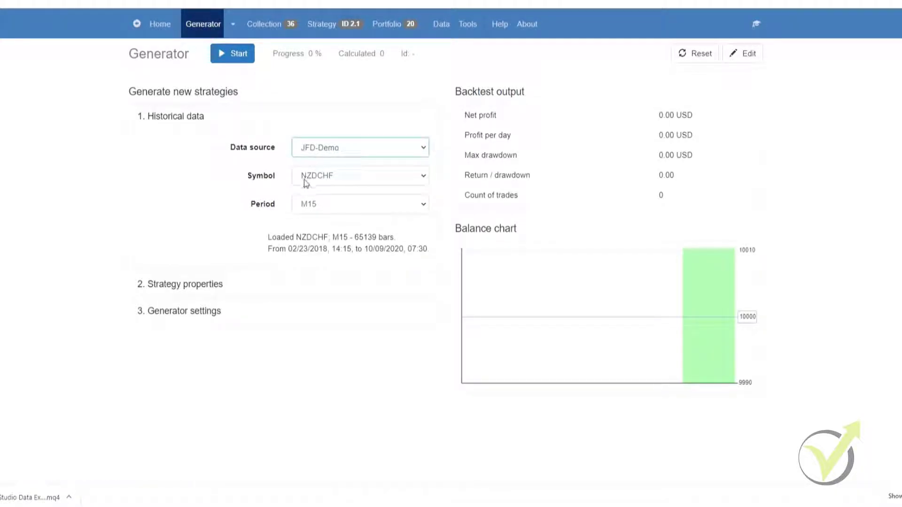